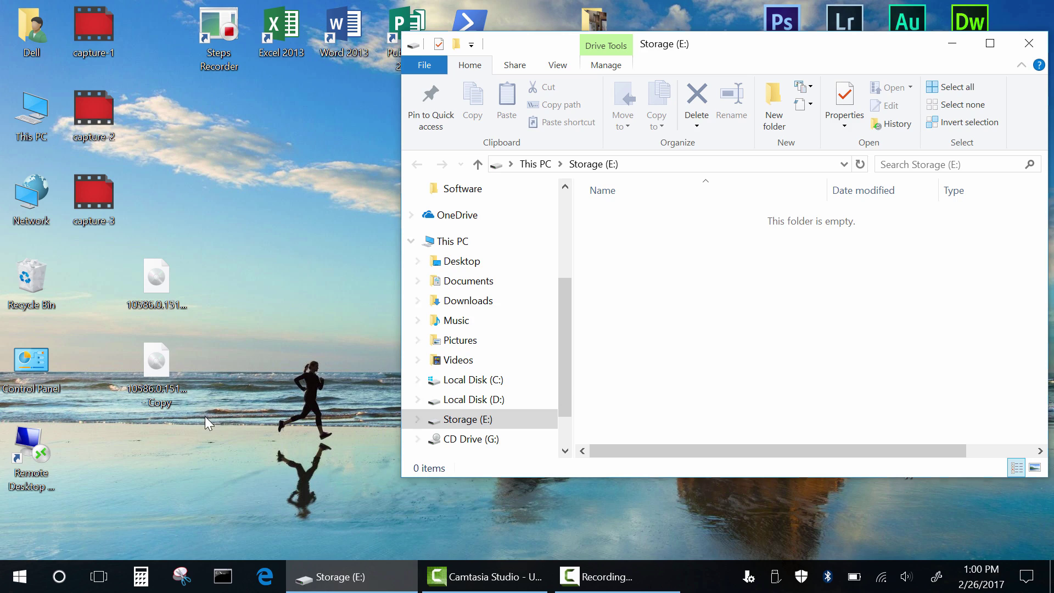
Copy the two desktop ISO disk-image files onto Storage (E:)
{"action": "mouse_move", "coordinate": [205, 416]}
{"action": "left_mouse_down"}
{"action": "mouse_move", "coordinate": [157, 284]}
{"action": "mouse_move", "coordinate": [746, 264]}
{"action": "mouse_move", "coordinate": [709, 277]}
{"action": "left_mouse_up"}
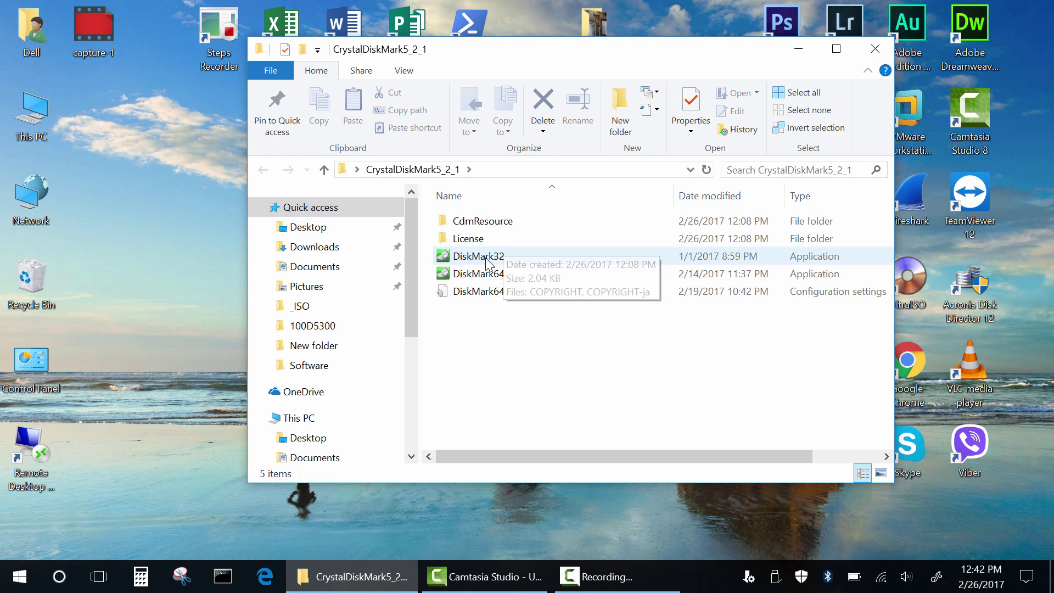
Start DiskMark64 and run all benchmarks on drive E: with a 500MiB test size
{"action": "double_click", "coordinate": [483, 273]}
{"action": "left_click", "coordinate": [557, 186]}
{"action": "left_click", "coordinate": [582, 211]}
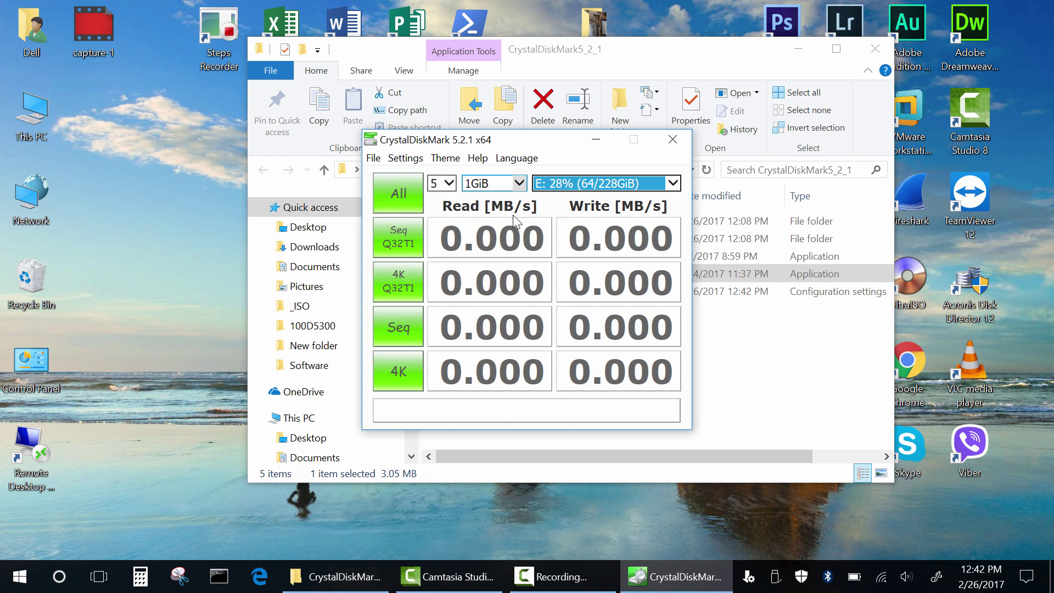
{"action": "left_click", "coordinate": [494, 183]}
{"action": "left_click", "coordinate": [483, 169]}
{"action": "left_click", "coordinate": [399, 198]}
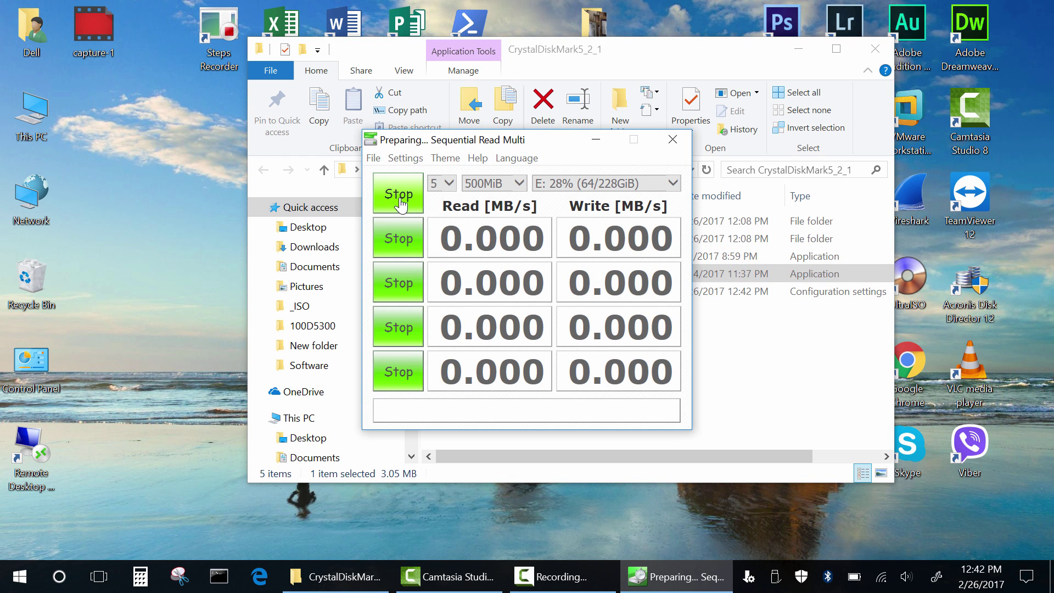